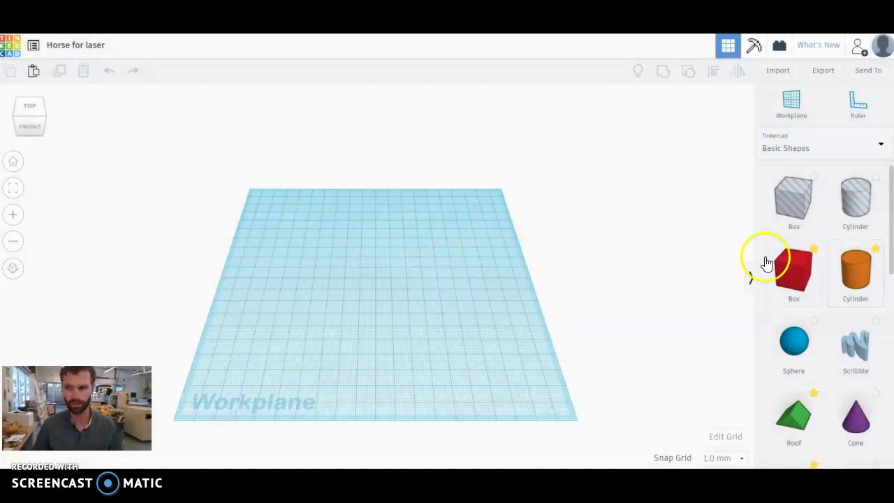
- Viewed orthographically from above, add a cylinder stretched into a flat ellipse about 59 mm long as the horse's body, with 64 sides
left_click(30, 108)
left_click(13, 274)
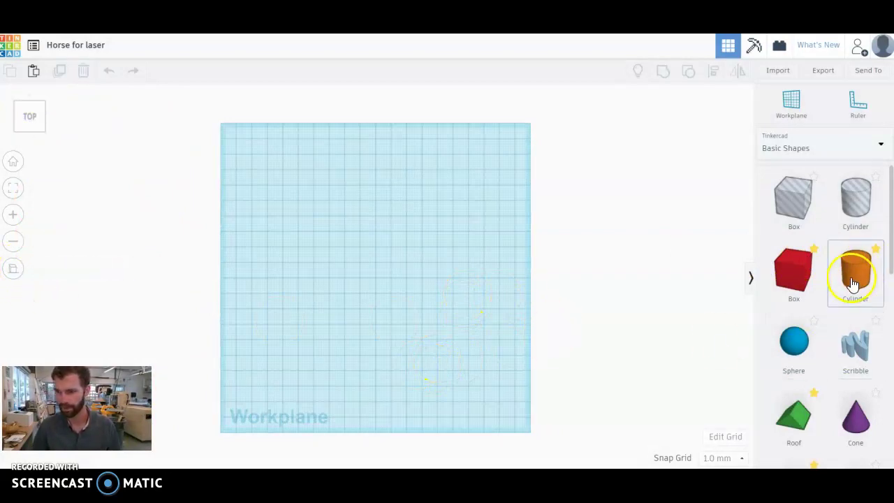
left_click_drag(856, 283, 415, 233)
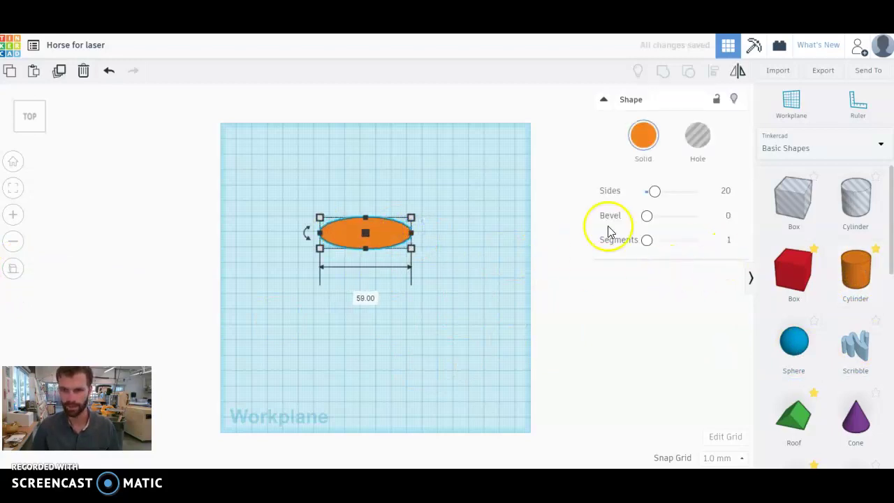
left_click_drag(651, 193, 717, 191)
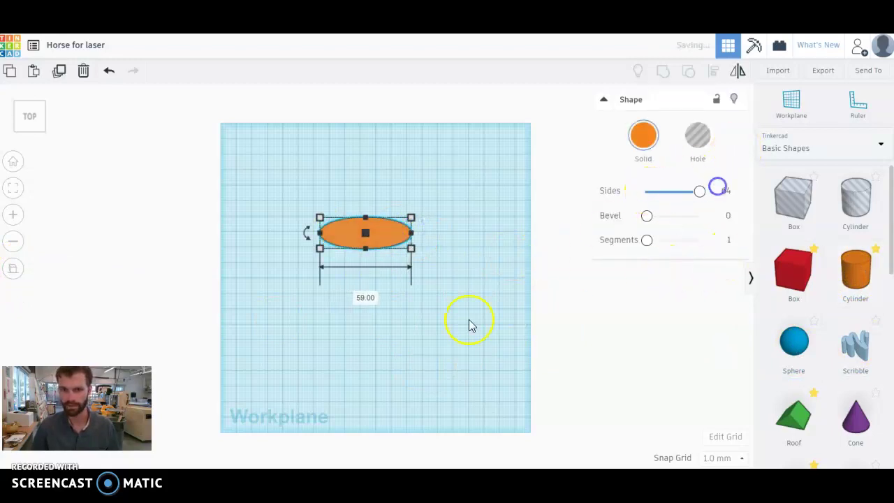
left_click(482, 232)
- Add a narrow elliptical cylinder about 44 mm long at the body's front end and tilt it forward as the neck
left_click_drag(831, 276, 330, 176)
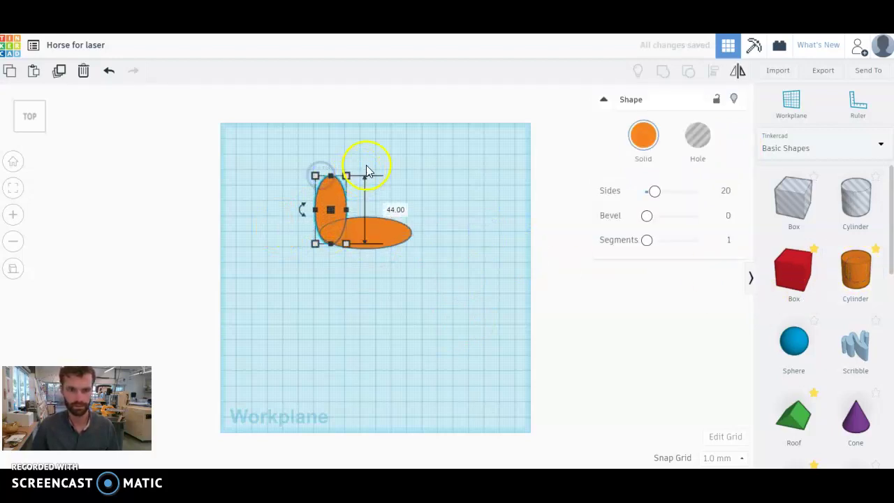
left_click(303, 209)
mouse_move(302, 210)
left_mouse_down()
mouse_move(297, 216)
mouse_move(325, 198)
mouse_move(308, 195)
left_mouse_up()
left_click(429, 193)
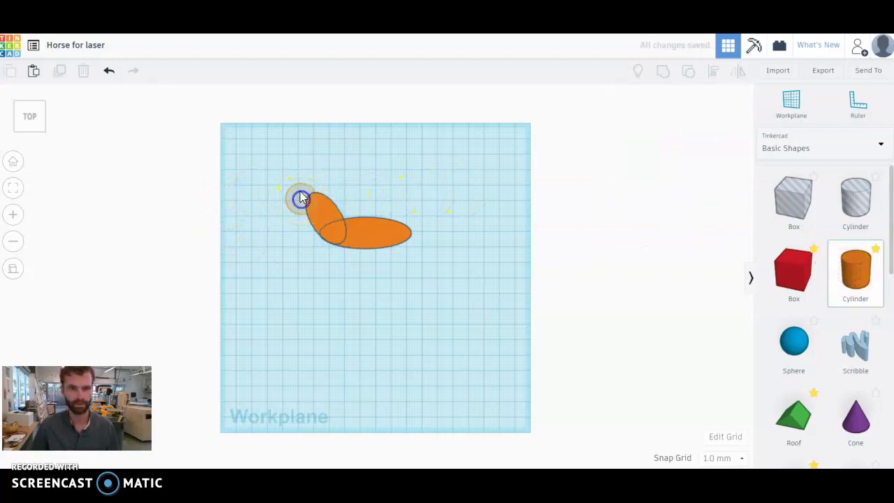
- Add a small elliptical cylinder at the upper end of the neck as the head
left_click(301, 200)
mouse_move(301, 201)
left_mouse_down()
mouse_move(311, 204)
mouse_move(292, 197)
left_mouse_up()
left_click(260, 224)
- Add two small flattened cylinders overlapping the front of the head as the upper and lower jaws
left_click(855, 293)
left_click(303, 206)
left_click(255, 210)
mouse_move(276, 188)
left_mouse_down()
mouse_move(282, 208)
mouse_move(284, 201)
mouse_move(275, 213)
mouse_move(271, 189)
mouse_move(290, 199)
mouse_move(263, 201)
mouse_move(298, 195)
mouse_move(288, 195)
left_mouse_up()
double_click(291, 197)
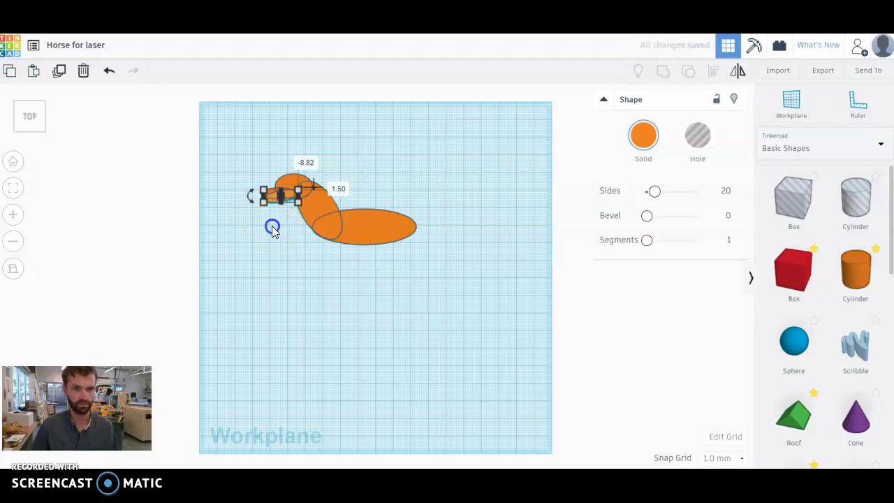
left_click(273, 226)
- Add a roof shape beside the body and rotate it -90° so its triangular profile faces up
left_click_drag(805, 421, 446, 277)
left_click(36, 122)
left_click(443, 277)
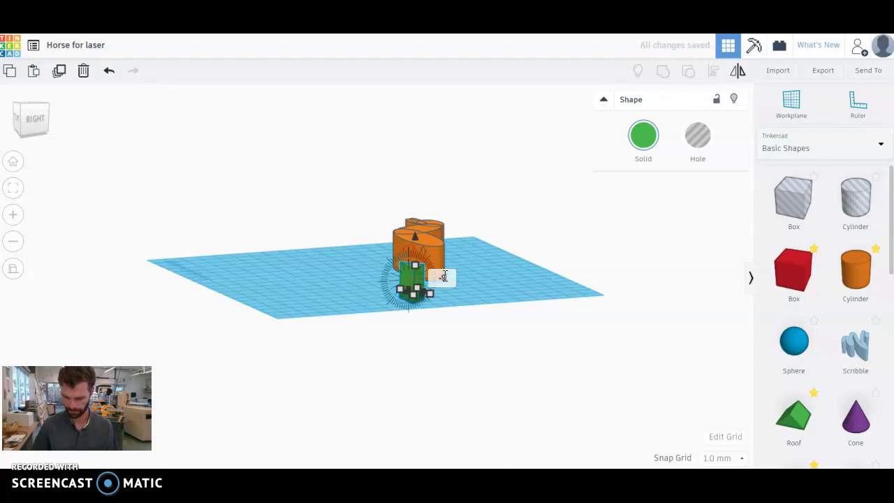
left_click(21, 113)
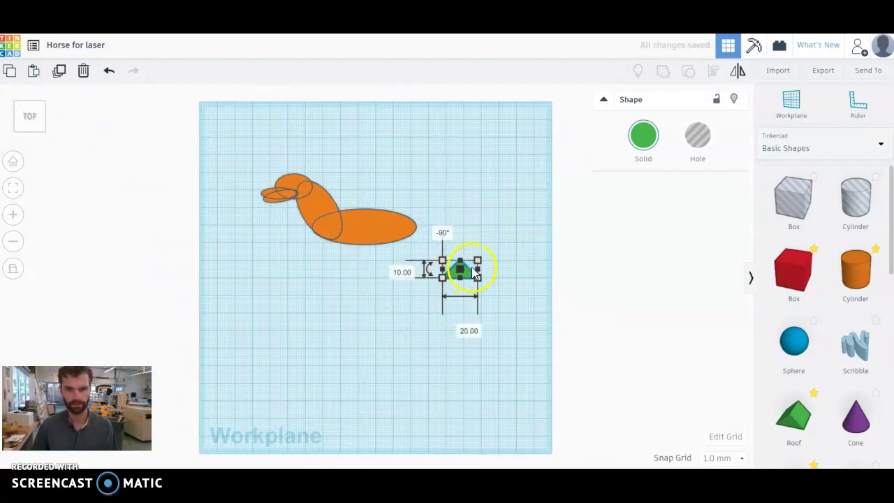
- Resize the green triangle to about 12 by 19 mm and copy it onto the head as a long, tilted horn
left_click_drag(478, 278, 463, 294)
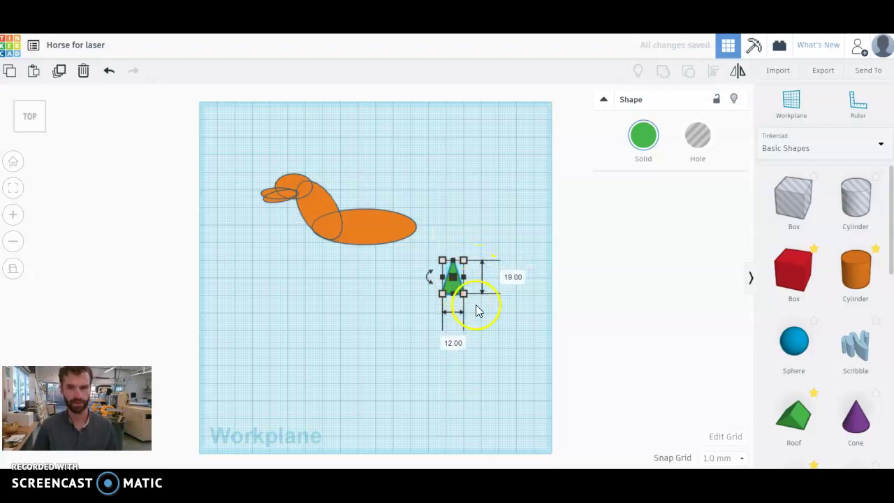
left_click_drag(459, 287, 298, 166, "alt")
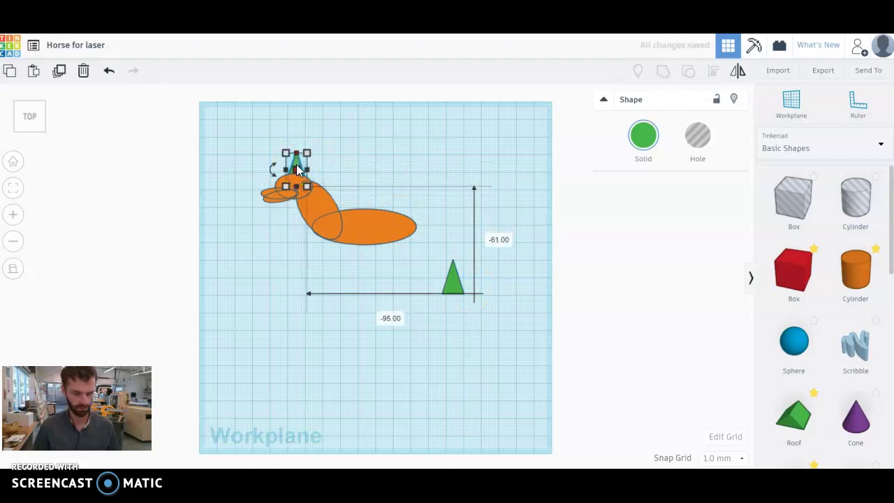
left_click_drag(297, 162, 274, 181)
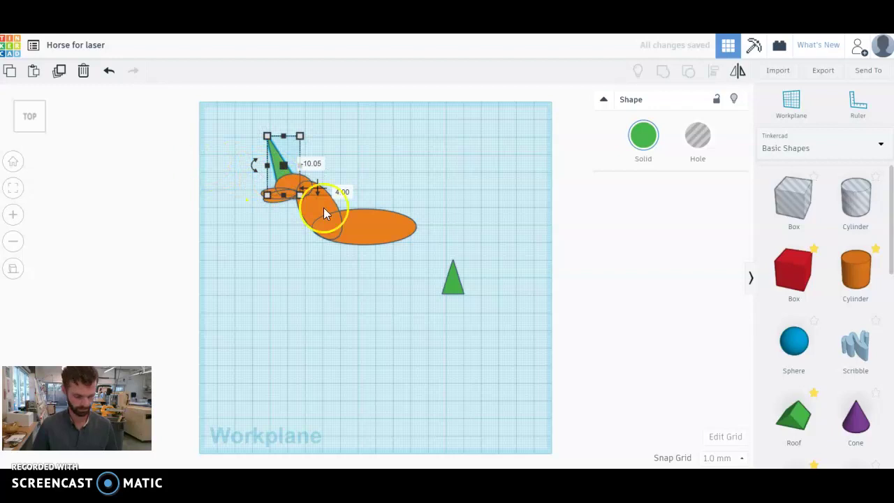
- Shrink the remaining triangle, duplicate it beside itself, and place the pair on the head behind the horn as ears
left_click(455, 278)
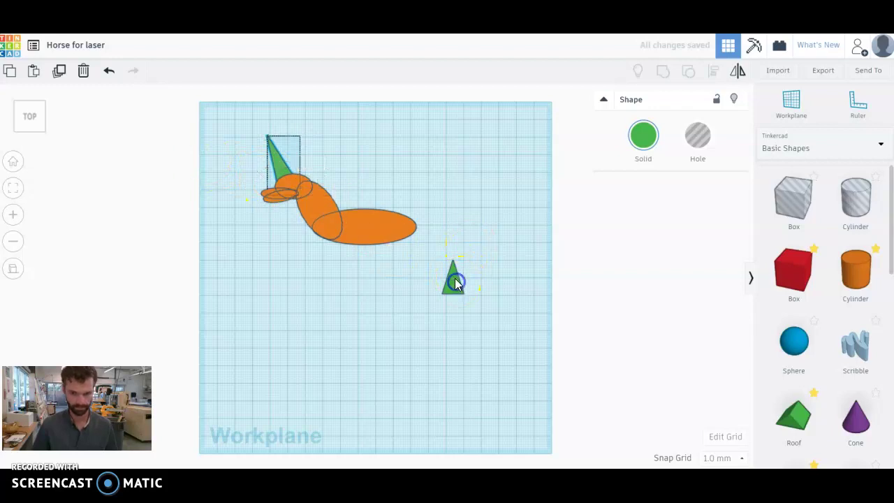
left_click_drag(472, 294, 468, 292)
left_click(490, 302)
left_click_drag(501, 328, 306, 175)
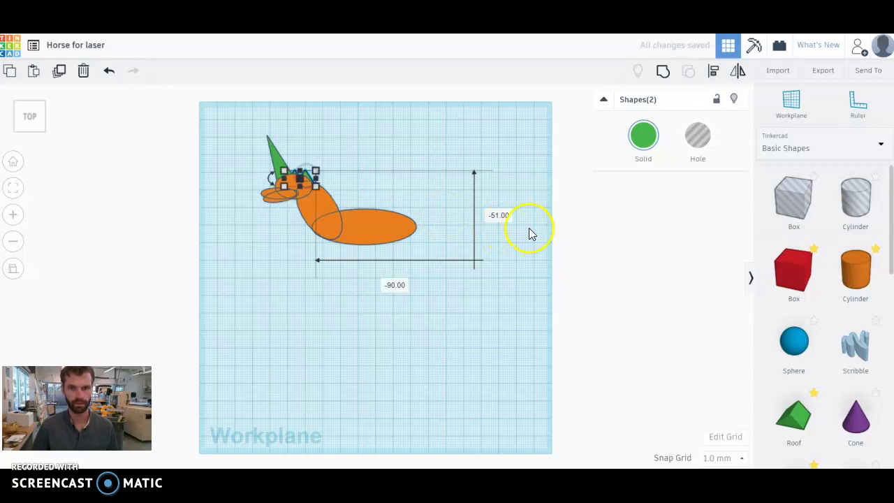
left_click(532, 233)
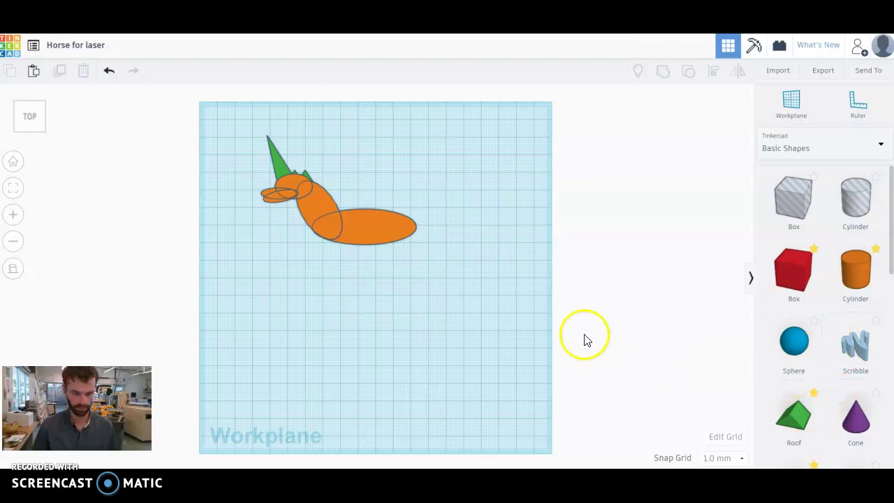
- Paste another green triangle, then enlarge and rotate it so its tip overlaps the body's rear end as the tail
key("ctrl+v")
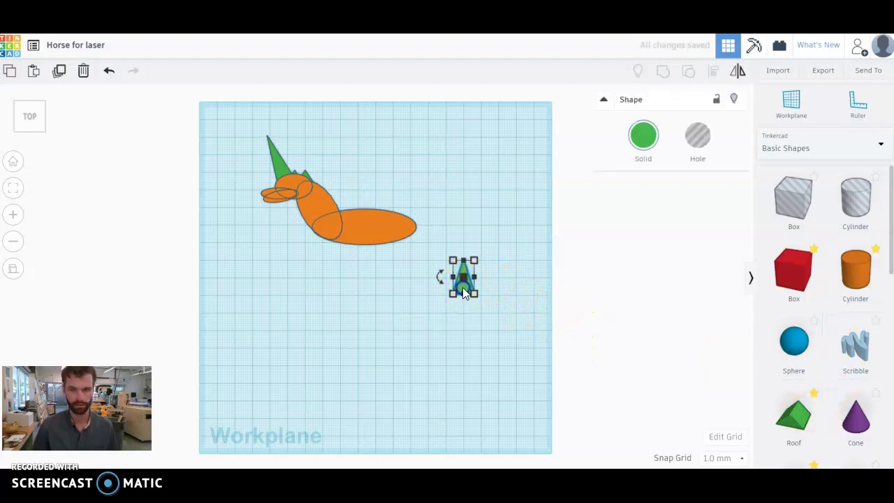
left_click_drag(436, 269, 417, 278)
left_click_drag(392, 250, 439, 250)
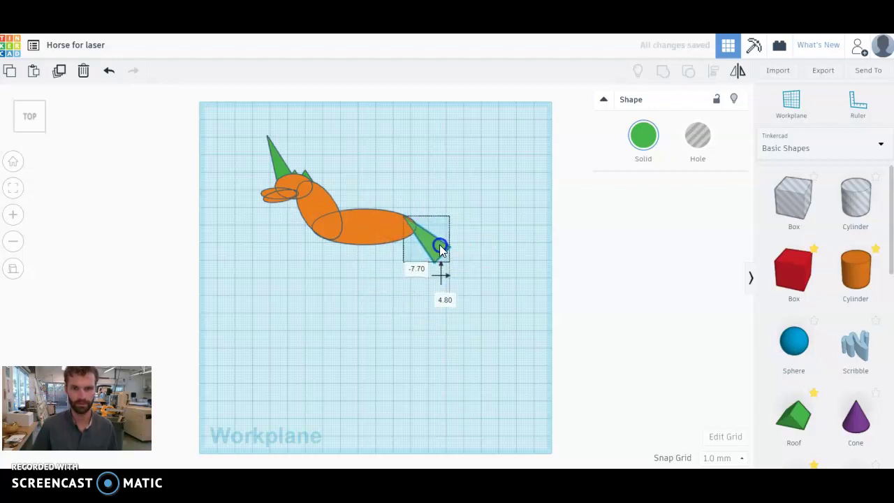
left_click(525, 253)
- Add a box hole 5.1 mm wide and about 18 mm long, and place it across the body's lower edge near the neck
left_click_drag(794, 198, 313, 311)
left_click(312, 357)
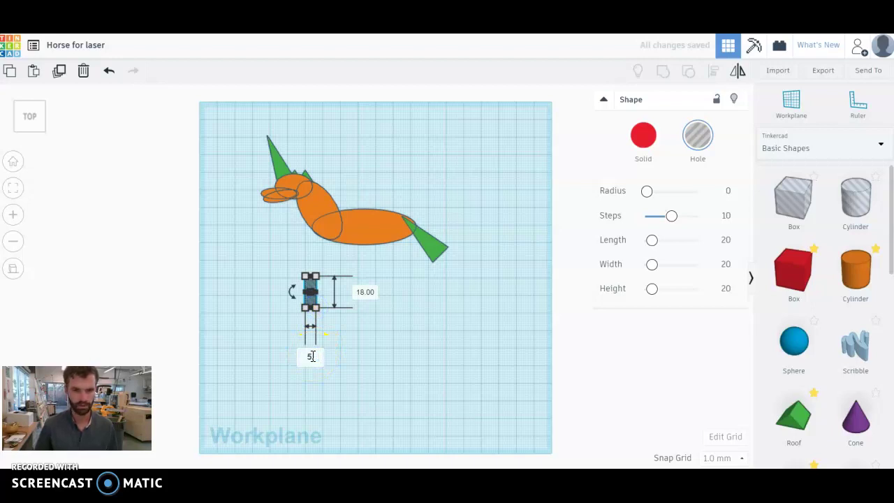
key("Return")
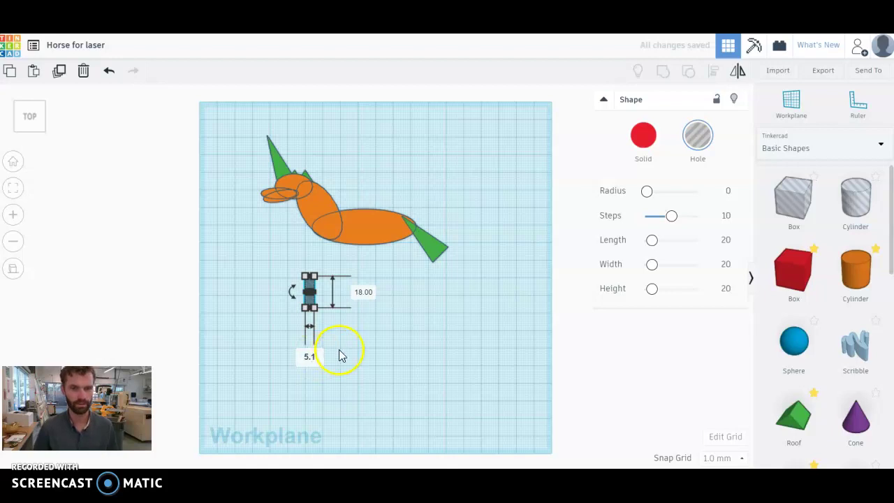
left_click(343, 351)
left_click(400, 363)
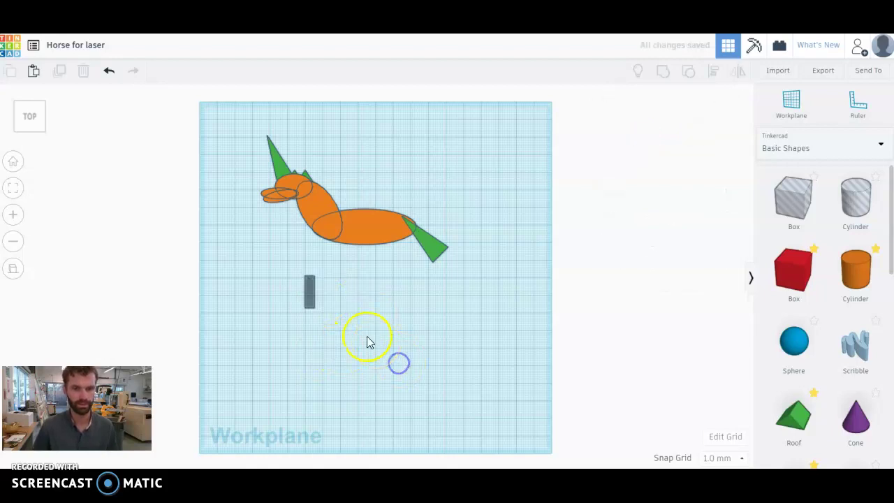
left_click_drag(310, 302, 340, 253)
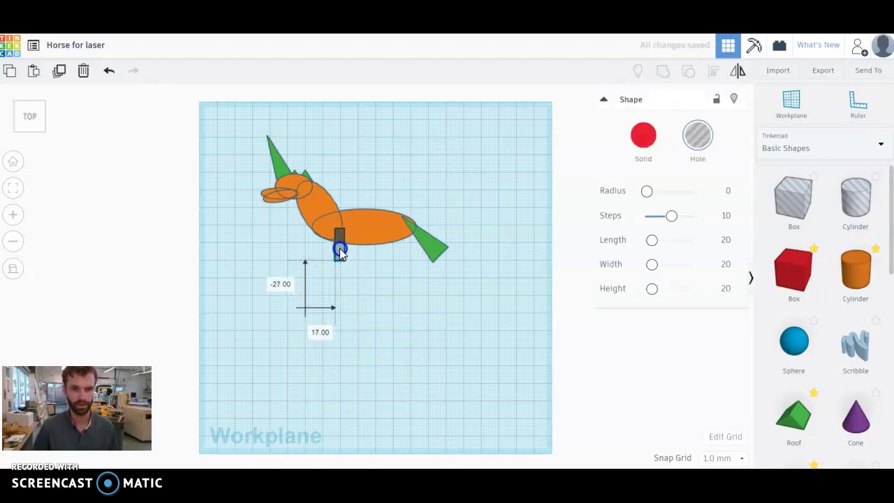
left_click(393, 296)
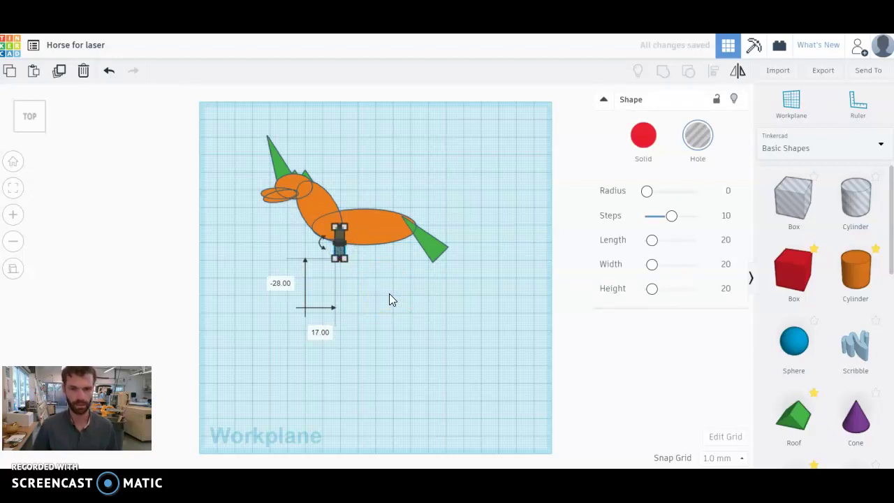
- Duplicate the slot hole, move the copy under the rear of the body, and rotate it 12°
key("ctrl+d")
left_click_drag(342, 250, 370, 253)
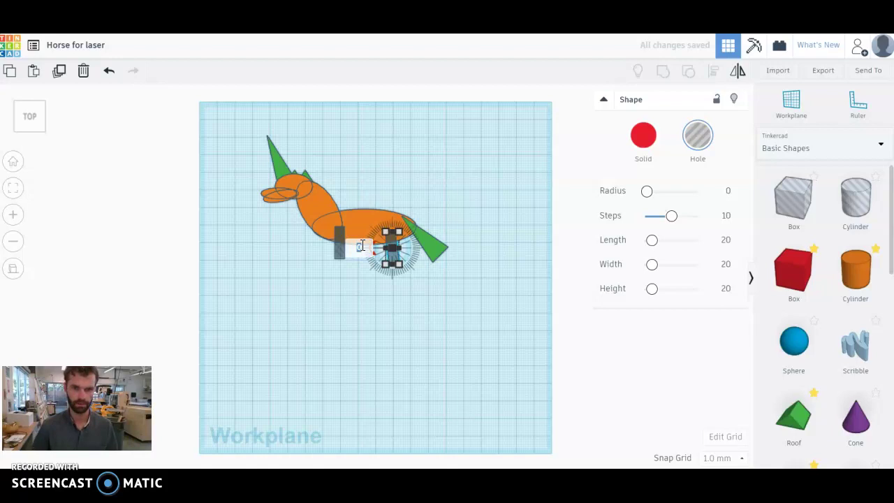
left_click_drag(362, 243, 363, 248)
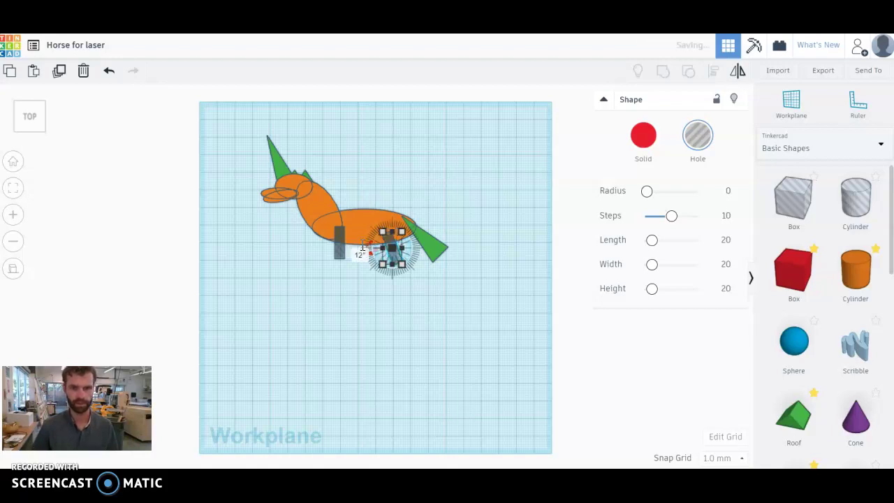
left_click(376, 300)
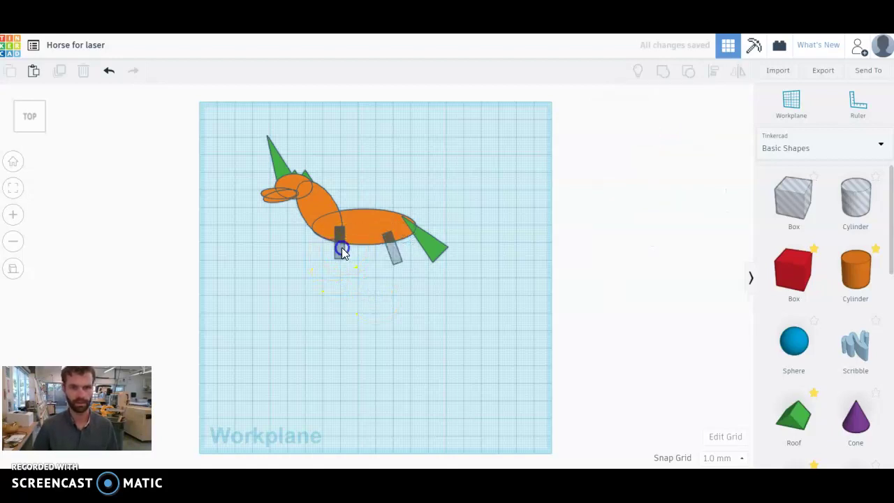
- Rotate the front slot hole by -12° to mirror the rear one
left_click(341, 247)
left_click_drag(324, 245, 323, 244)
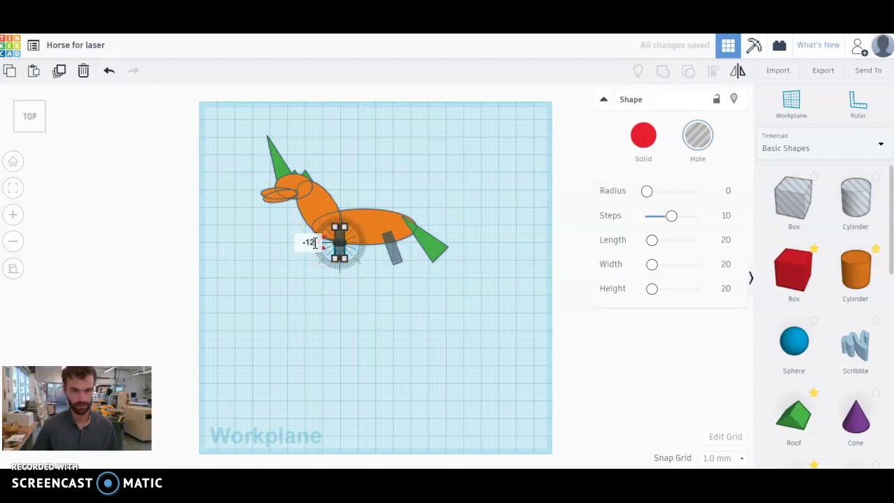
left_click_drag(315, 242, 333, 256)
- Align the two slot holes at the same height by their centres and group them
left_click(385, 253, "shift")
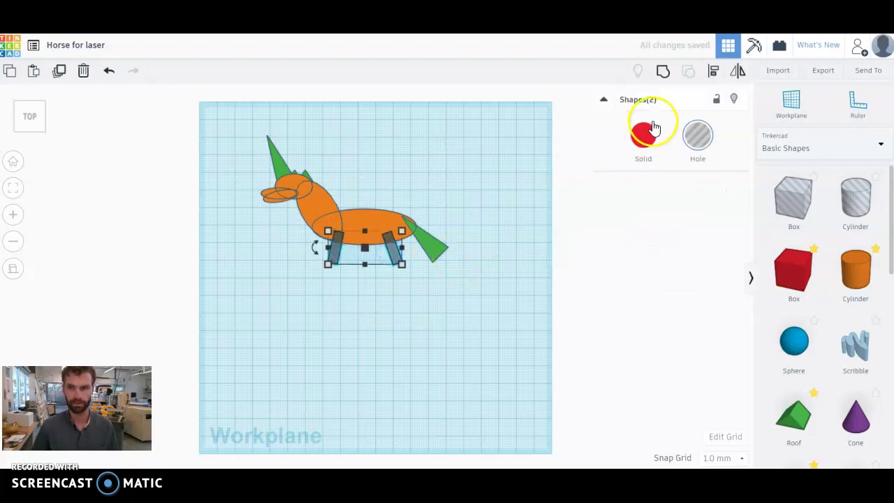
left_click(713, 72)
left_click(416, 251)
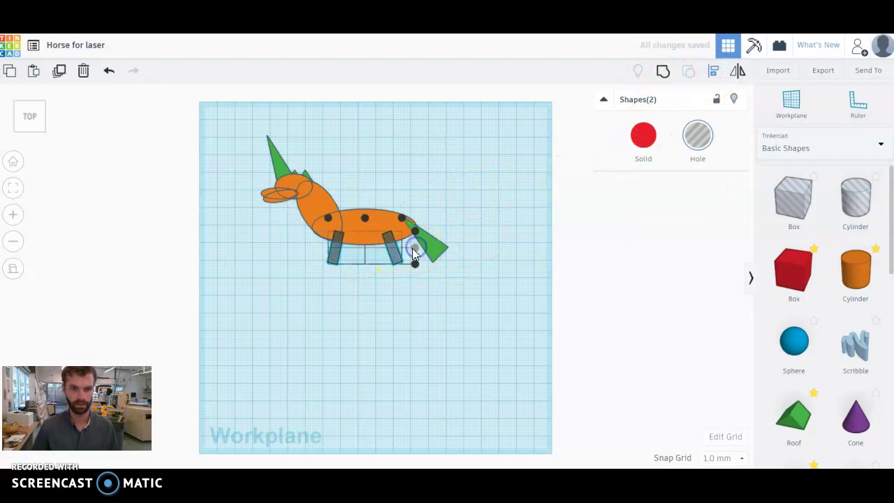
left_click(392, 292)
left_click(395, 256)
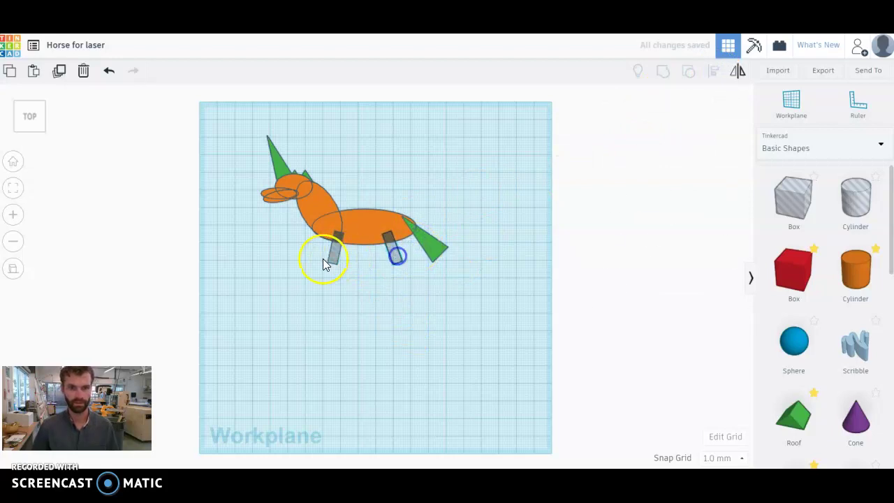
left_click(333, 255, "shift")
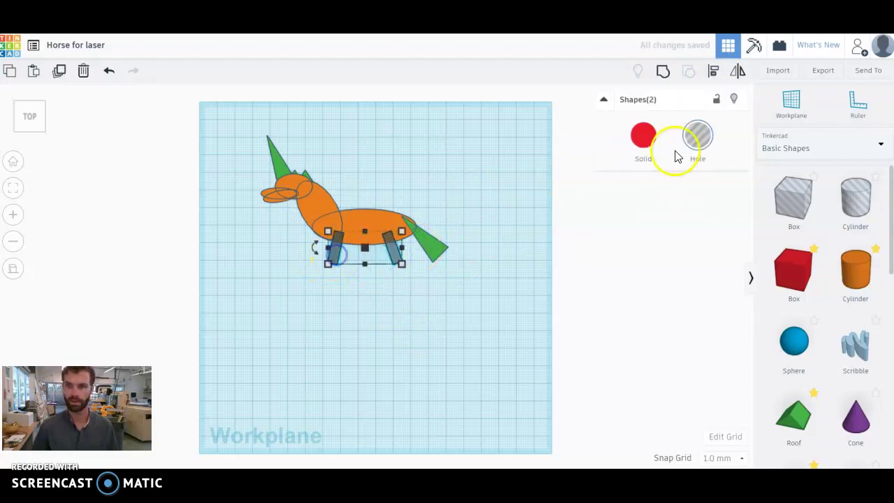
left_click(665, 74)
left_click(427, 305)
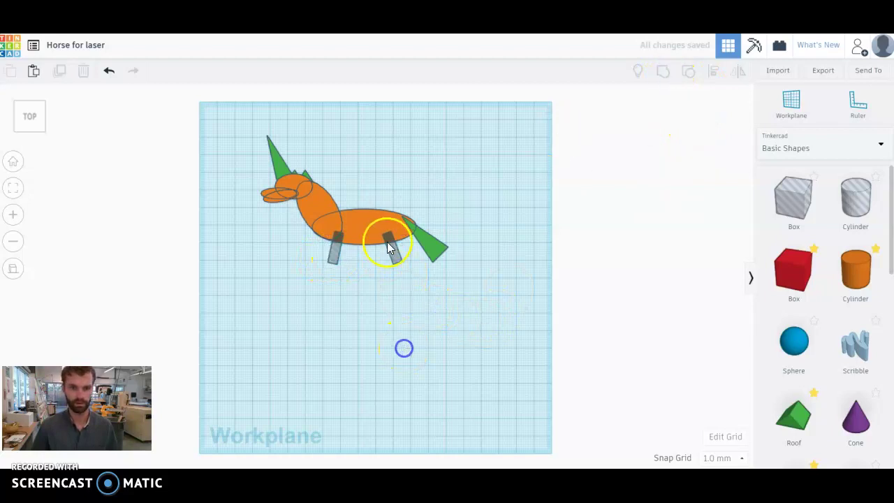
- Nudge the grouped slot holes slightly further into the underside of the body
left_click(391, 253)
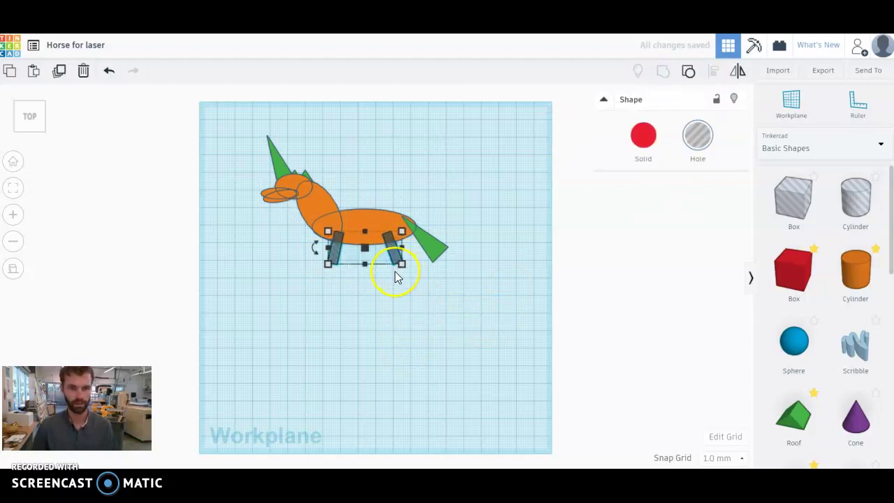
key("Up")
key("Up")
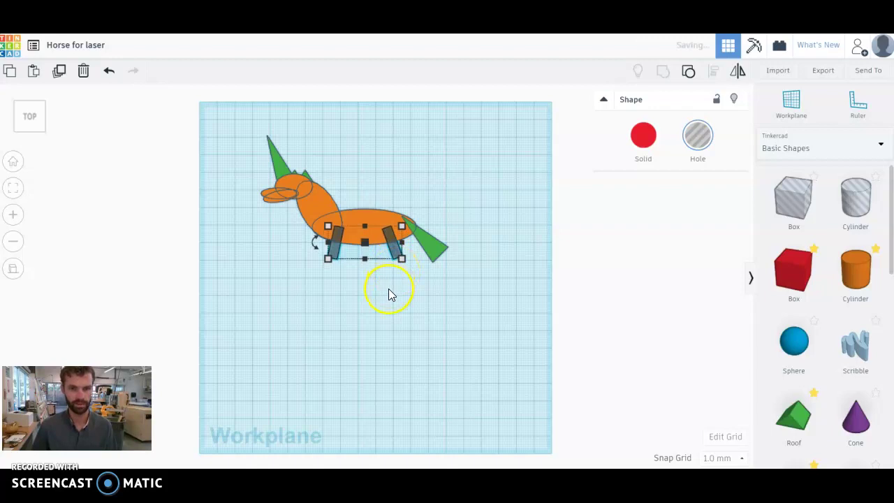
left_click(389, 291)
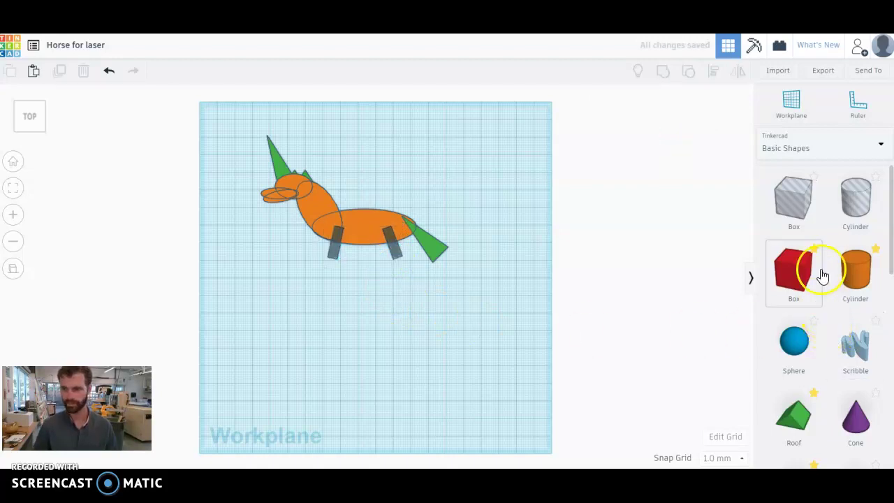
- Add a cylinder about 19 by 21 mm below the horse and cut off its lower half by grouping it with a wide box hole
left_click_drag(866, 271, 368, 320)
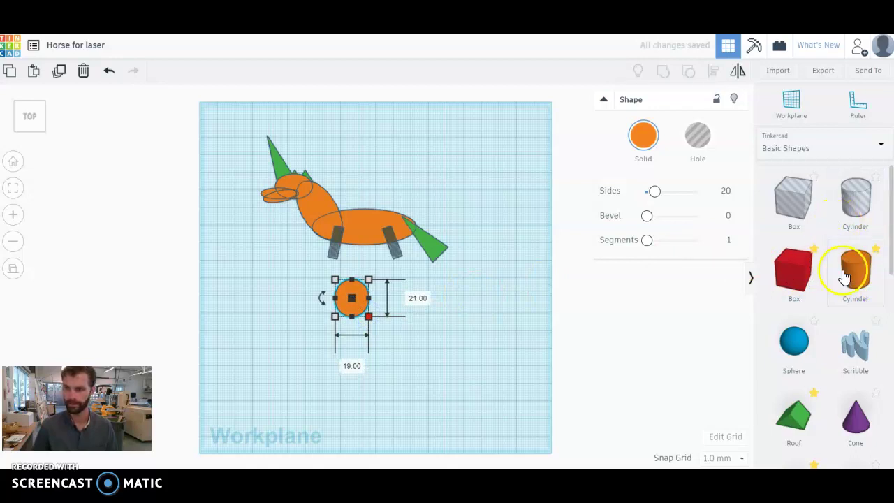
left_click_drag(793, 208, 415, 316)
left_click(479, 323)
left_click_drag(411, 369, 323, 282)
left_click(664, 71)
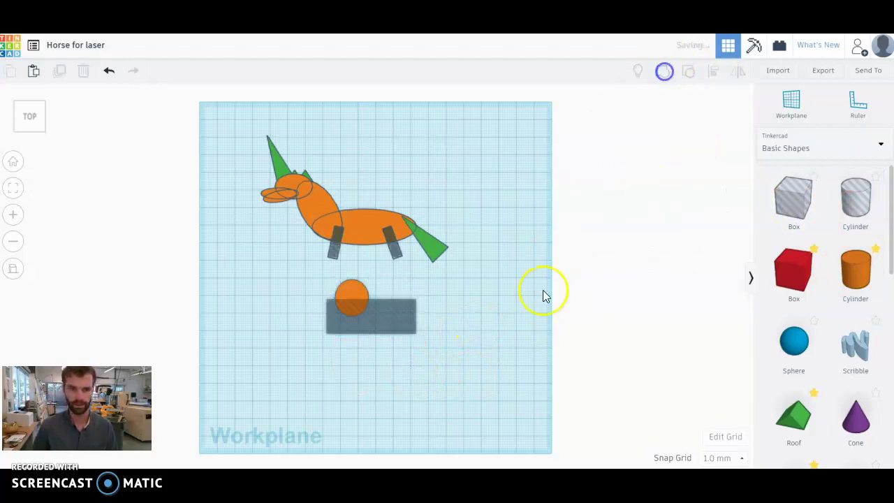
- Move the half-cylinder dome to the area below the horse's front slot
left_click(430, 340)
left_click_drag(352, 295, 326, 307)
left_click(379, 325)
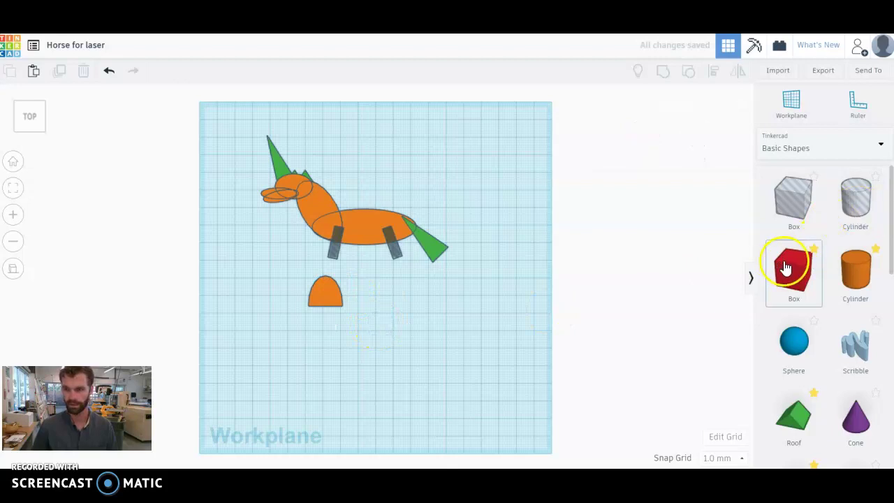
- Add a narrow solid box 37 mm long below the dome and rotate it so it slants outward as one leg
left_click_drag(793, 269, 315, 372)
left_click(355, 344)
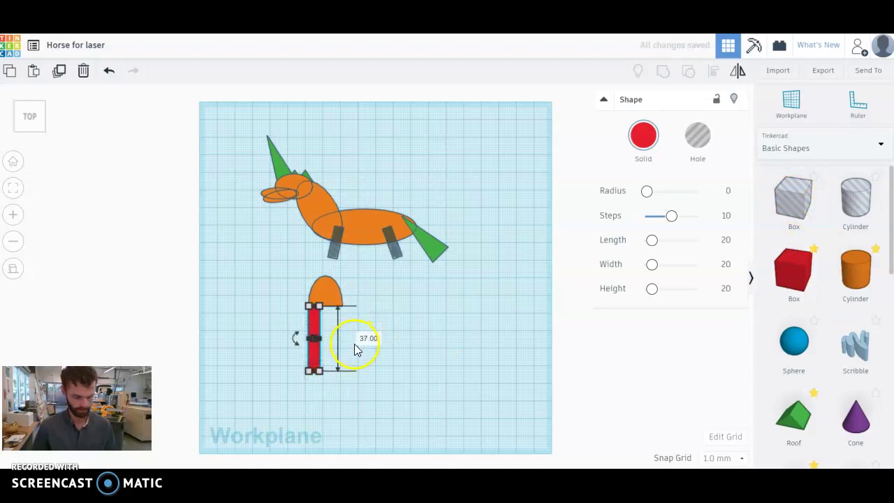
mouse_move(296, 338)
left_mouse_down()
mouse_move(314, 353)
mouse_move(301, 348)
left_mouse_up()
left_click(370, 375)
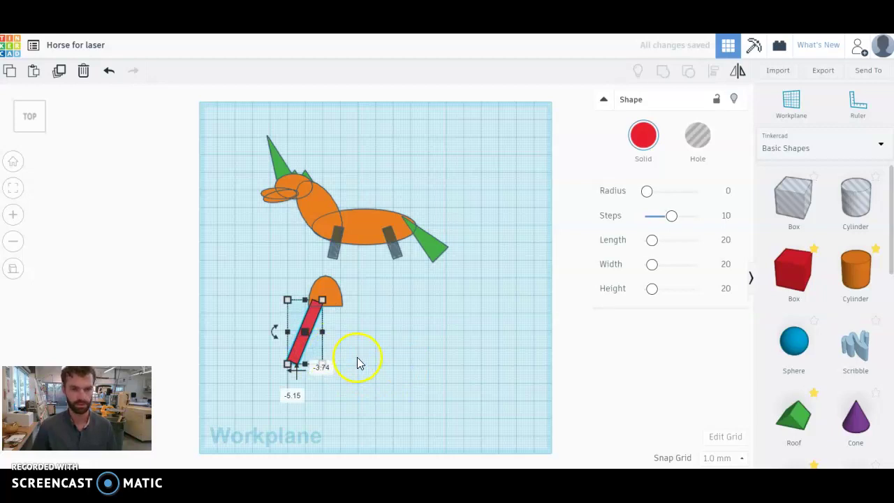
- Duplicate the slanted leg, mirror the copy horizontally and place it under the opposite side of the dome
key("ctrl+c")
key("ctrl+v")
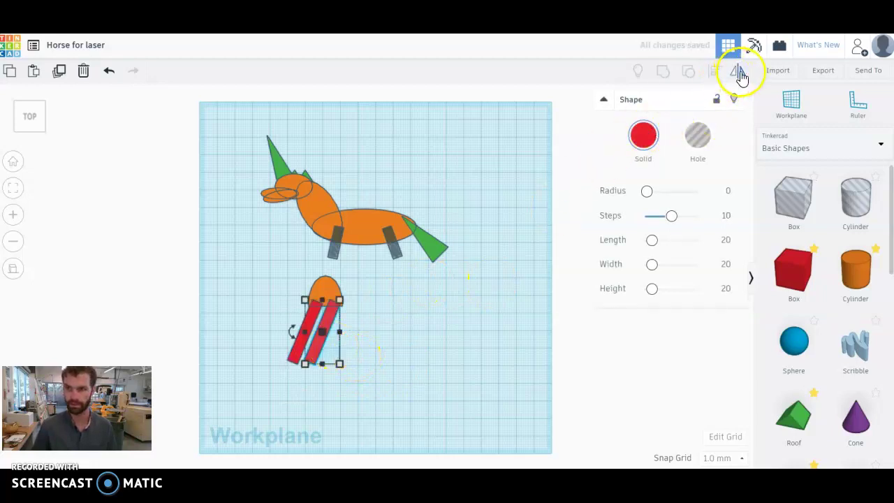
left_click(738, 70)
left_click(321, 377)
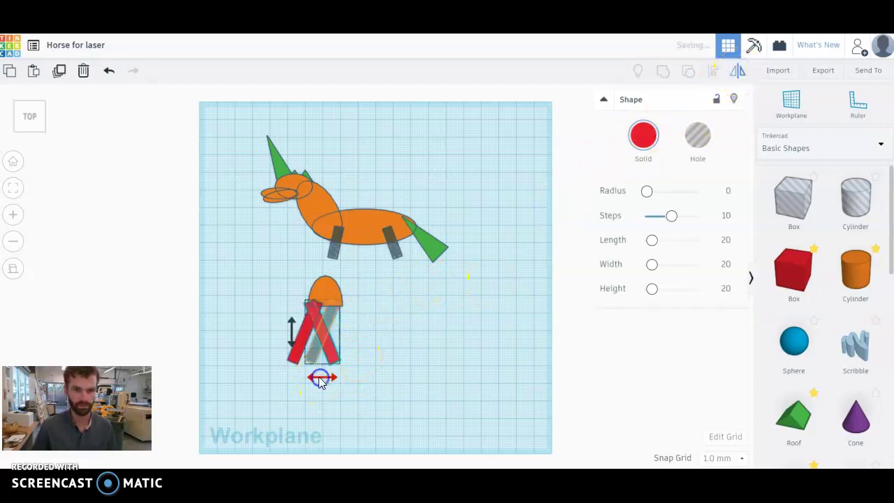
left_click(385, 344)
left_click_drag(325, 349, 351, 354)
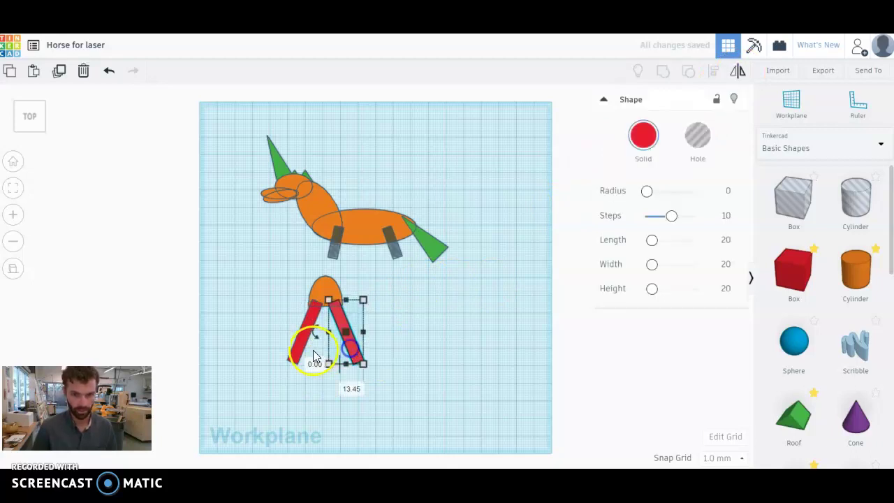
- Check the alignment of the two slanted legs with the Align tool
left_click(300, 355, "shift")
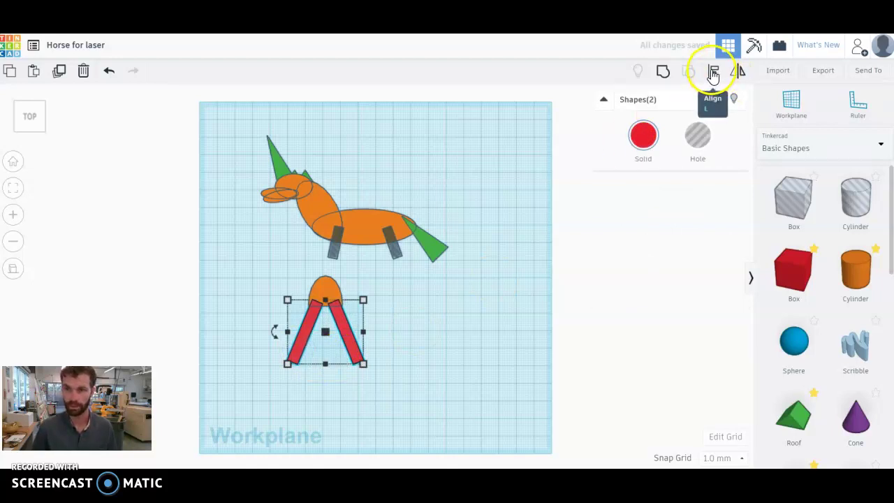
left_click(713, 72)
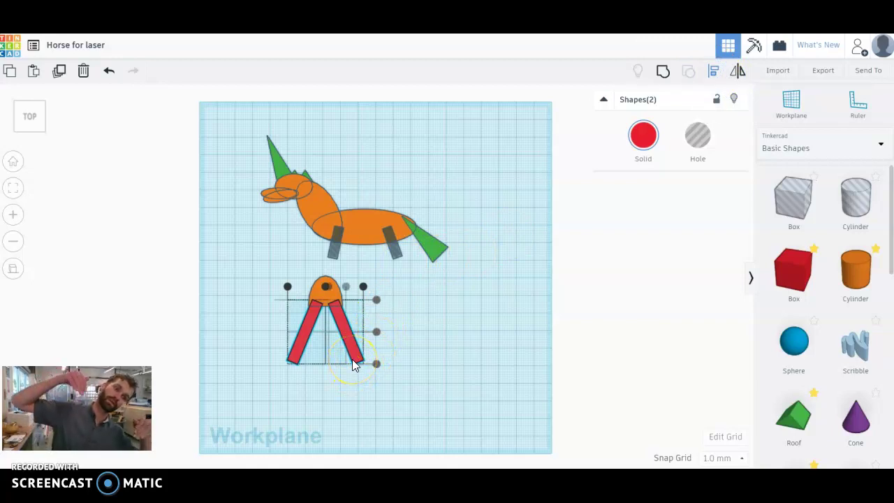
left_click(401, 351)
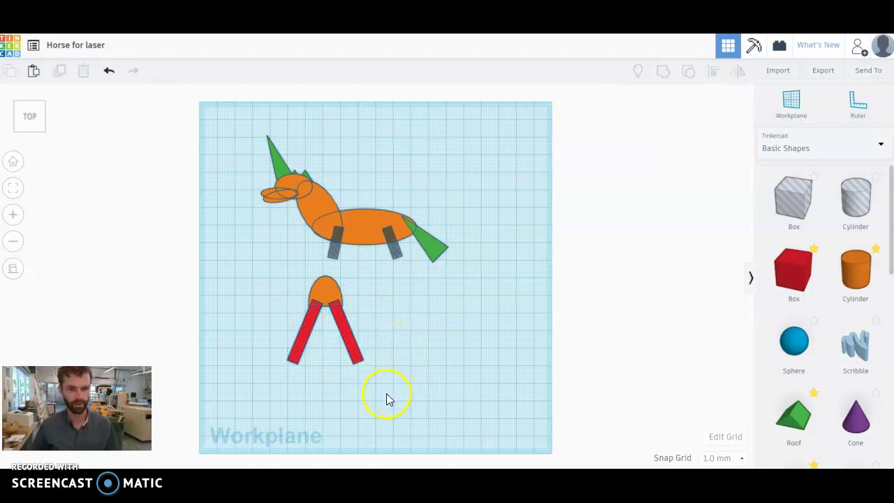
- Stretch the dome's lower edge down over the leg tops and group the dome with both legs
left_click(330, 300)
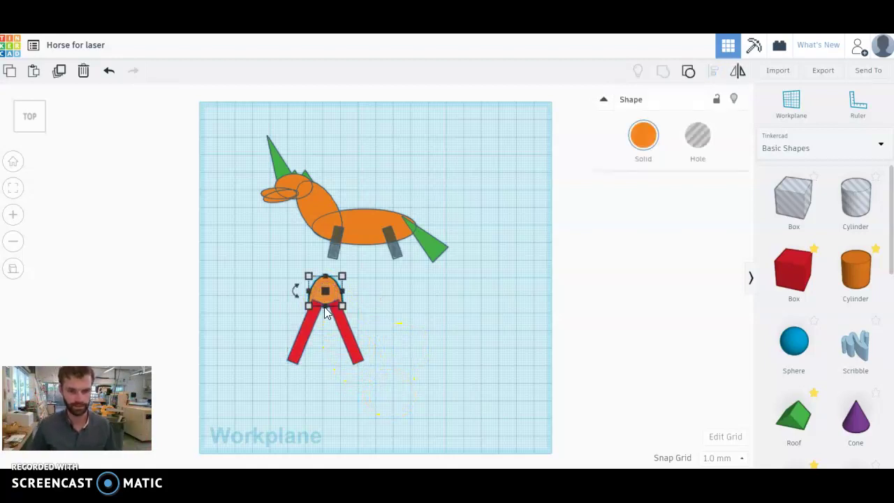
left_click(414, 368)
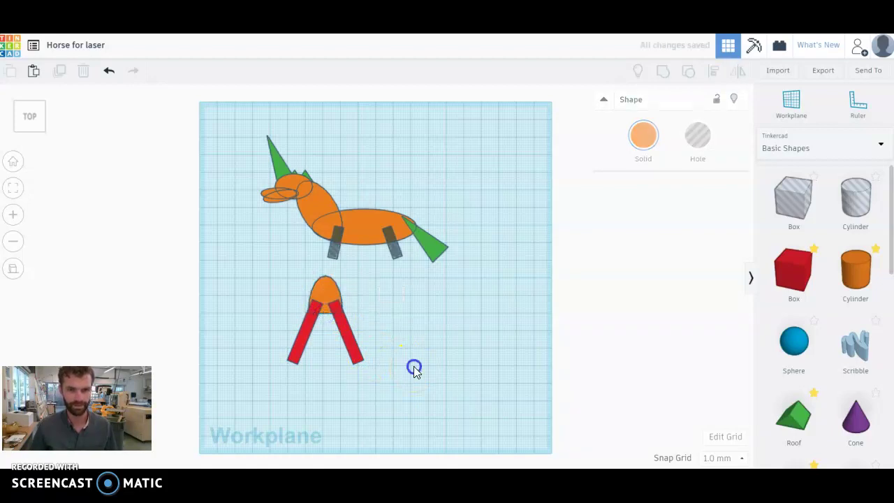
left_click_drag(389, 405, 273, 286)
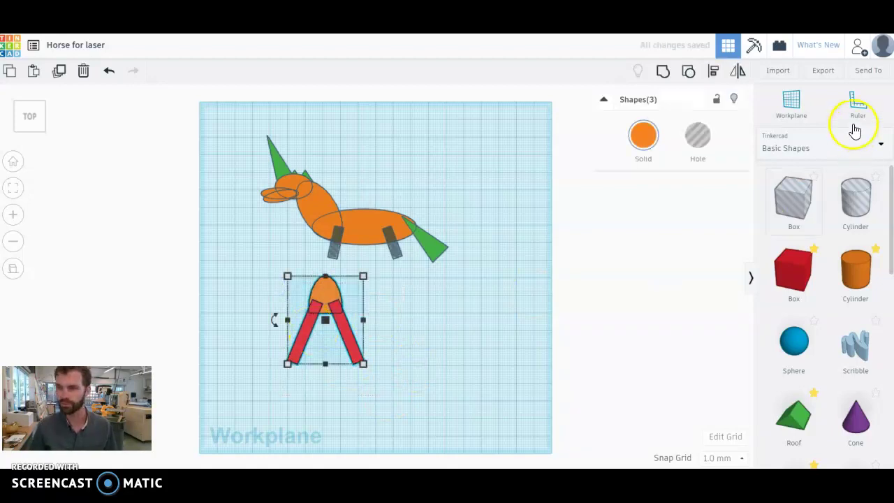
left_click(663, 72)
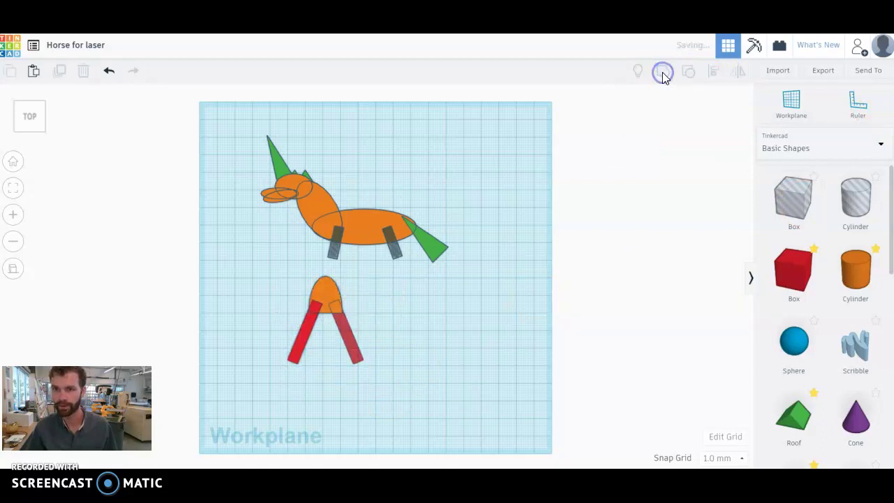
left_click(429, 369)
- Add a box hole 22 mm long beside the leg piece and set its width to 5.1 mm
left_click(333, 249)
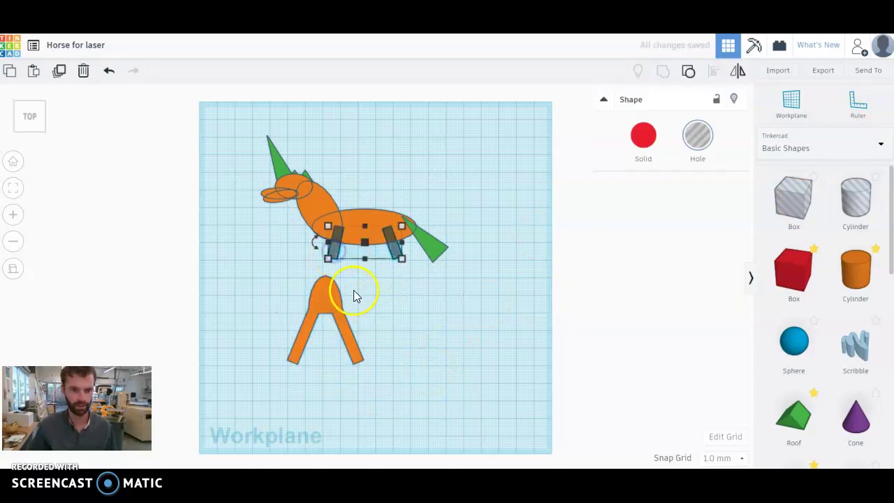
left_click_drag(791, 197, 397, 326)
left_click(390, 377)
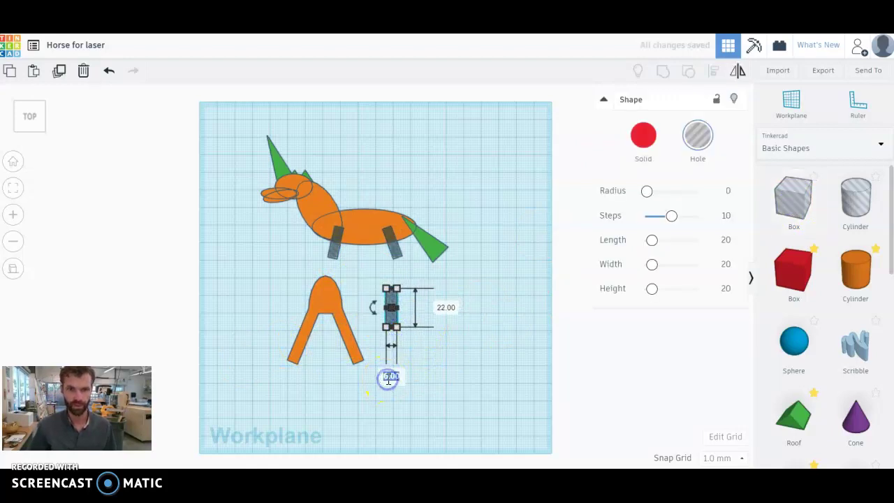
type("5.1")
key("Return")
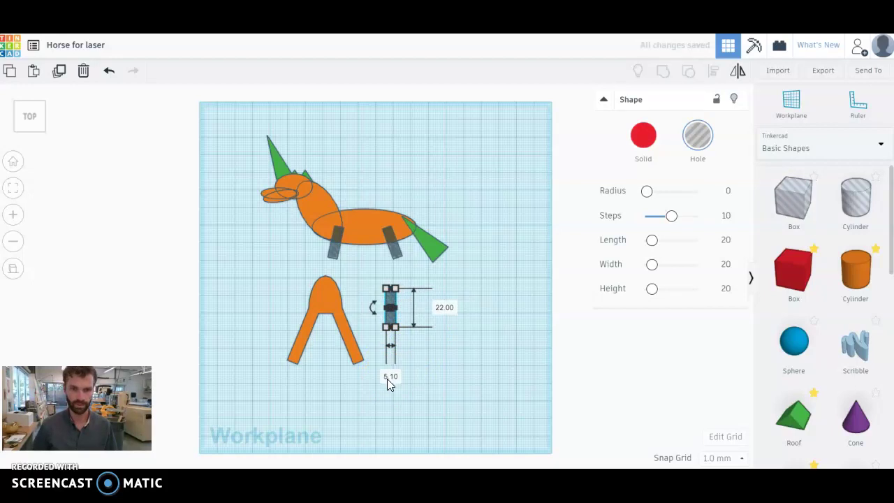
- Move the leg piece further from the horse, place the box hole over its dome and align both on their vertical centreline
left_click(436, 362)
left_click_drag(332, 323, 333, 361)
left_click(423, 360)
left_click_drag(389, 310, 338, 331)
left_click(319, 336, "shift")
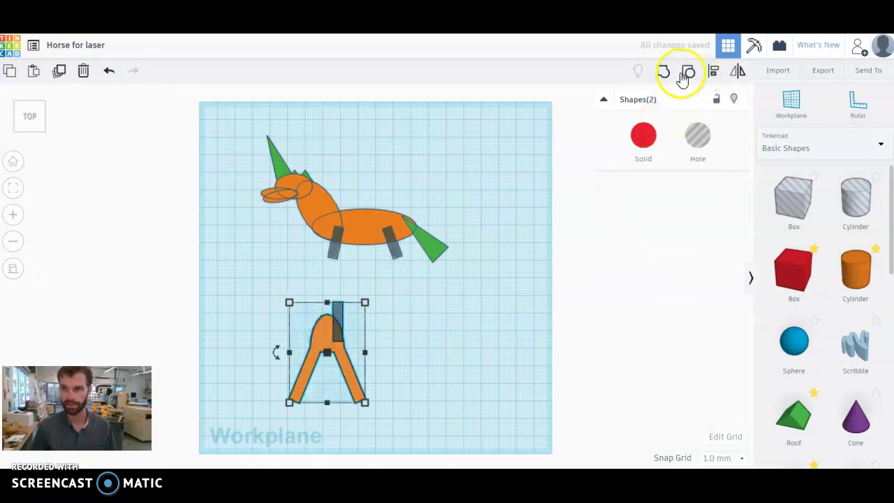
left_click(713, 71)
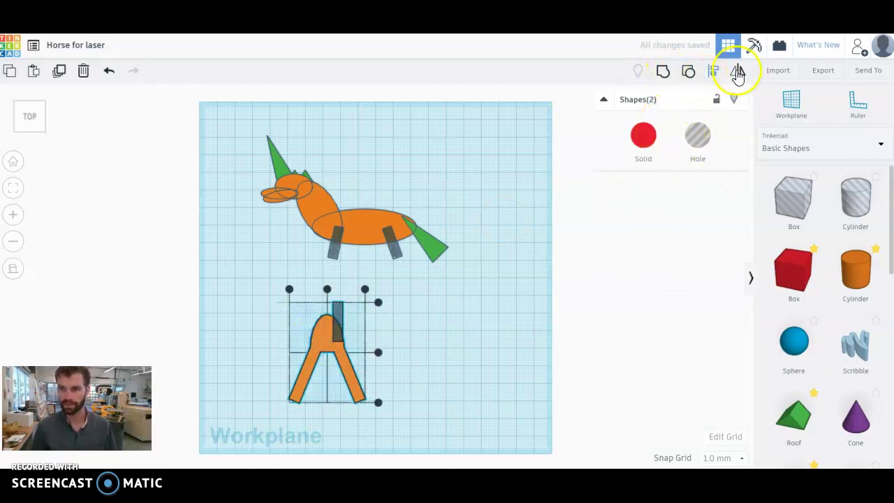
left_click(327, 288)
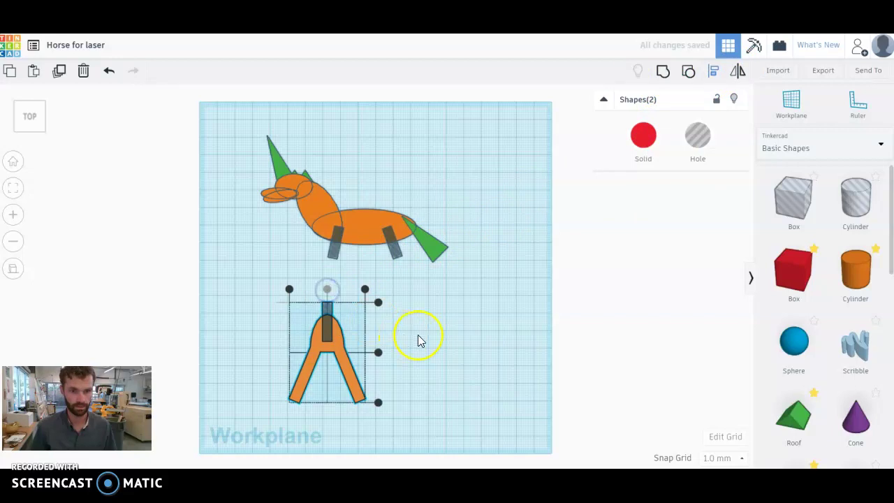
- Shift the box hole slightly up the dome and group it with the leg piece to cut the slot
left_click(455, 347)
left_click(326, 311)
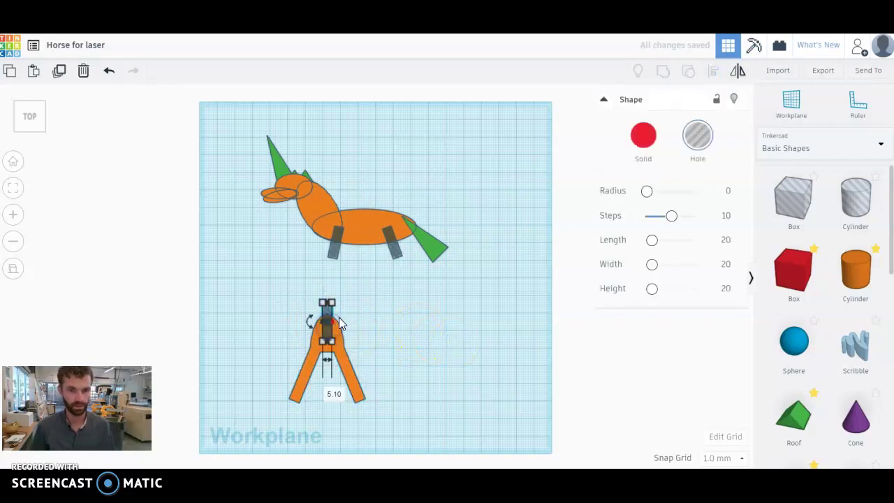
left_click_drag(389, 297, 251, 366)
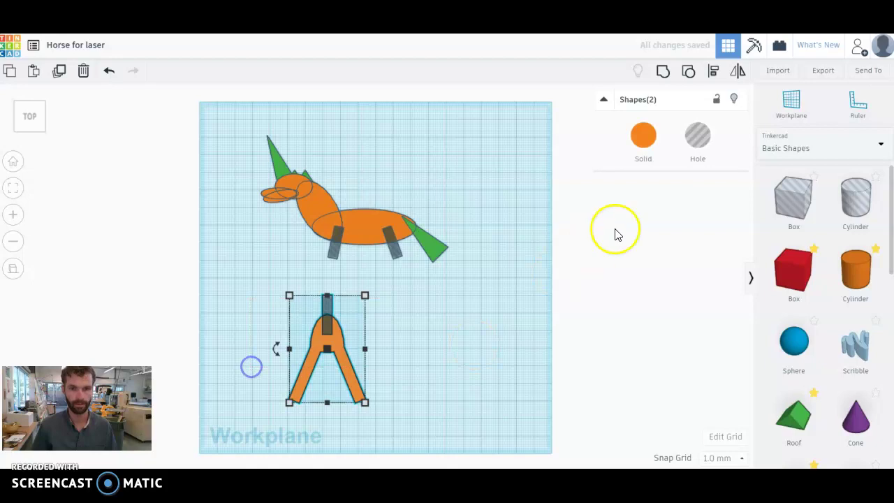
left_click(662, 73)
- Move the leg piece clear of the horse and group all the horse shapes with the slot holes
left_click(324, 345)
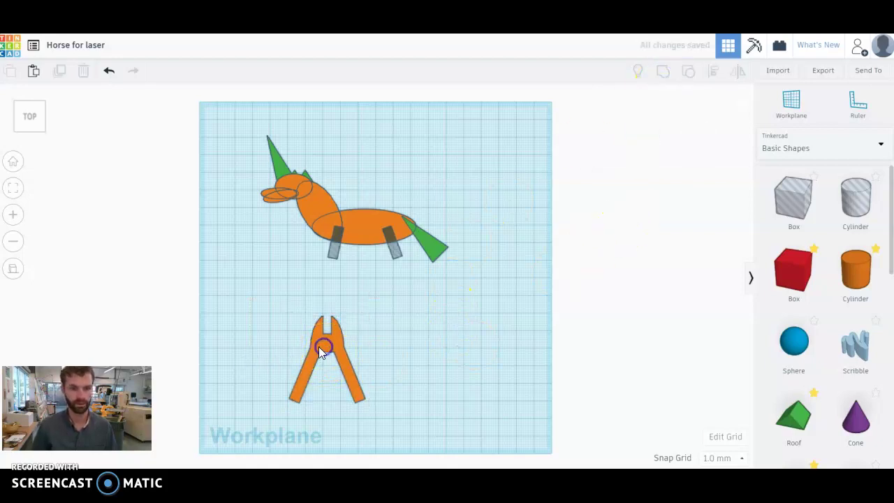
left_click_drag(320, 341, 195, 269)
left_click_drag(496, 271, 272, 130)
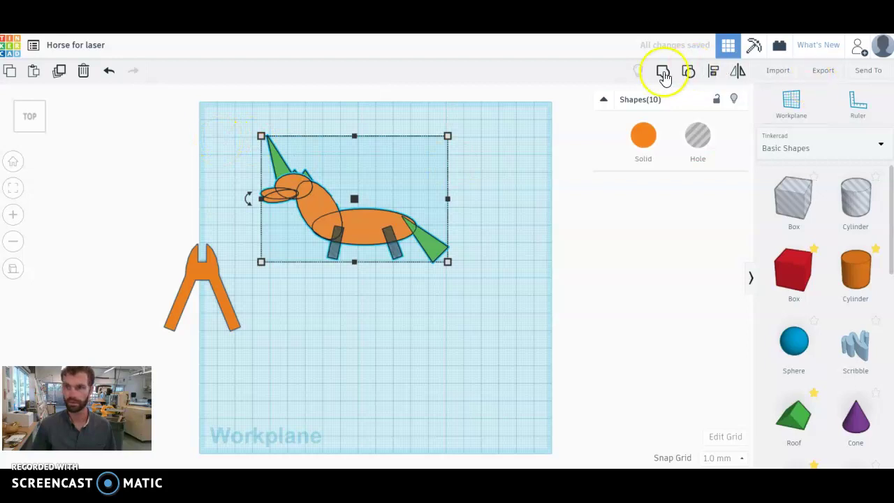
left_click(429, 304)
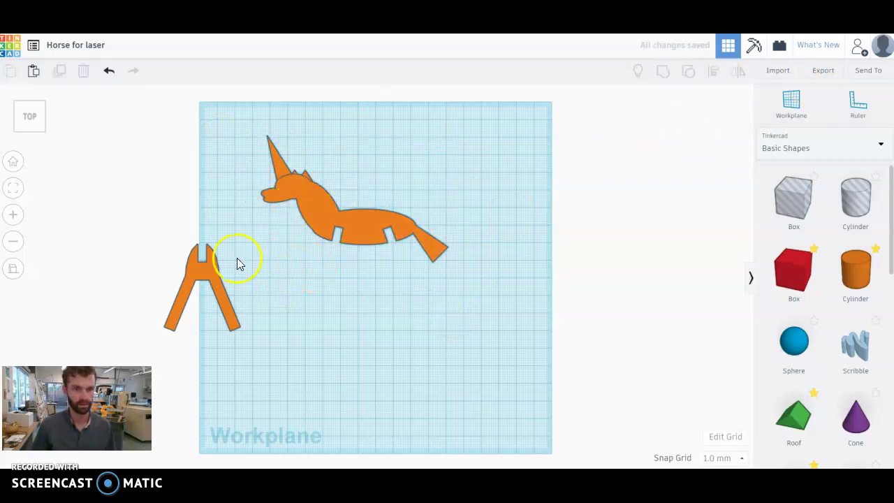
- Move the leg piece back below the horse and reduce its thickness to about 5 mm
left_click_drag(206, 268, 318, 288)
left_click(33, 127)
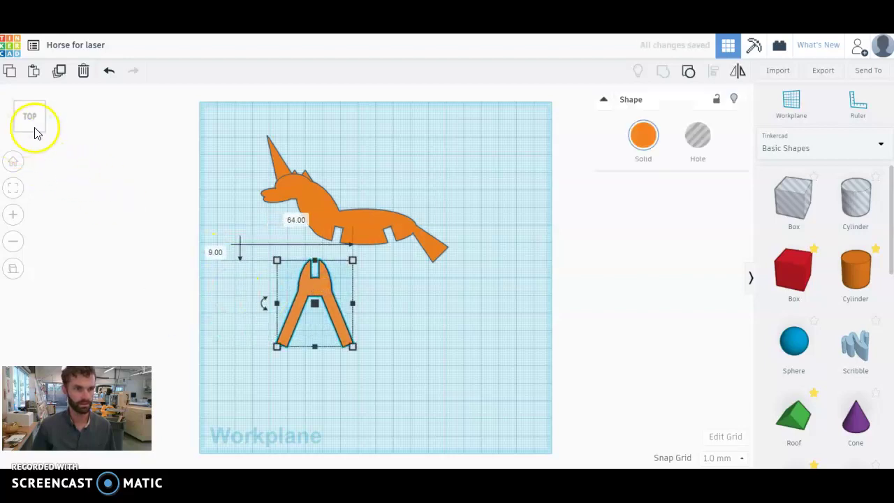
left_click_drag(303, 241, 309, 244)
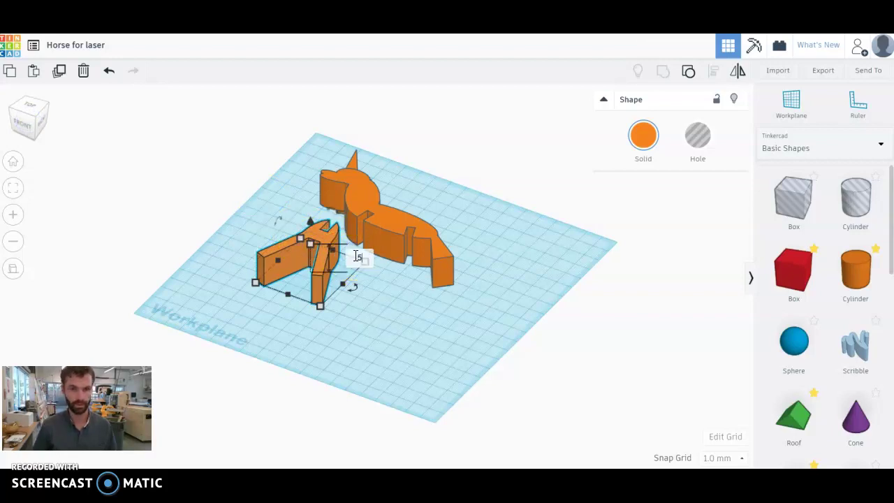
key("Return")
- Set the horse body's thickness to 5.1 mm
left_click(398, 322)
left_click(318, 260)
left_click(380, 237)
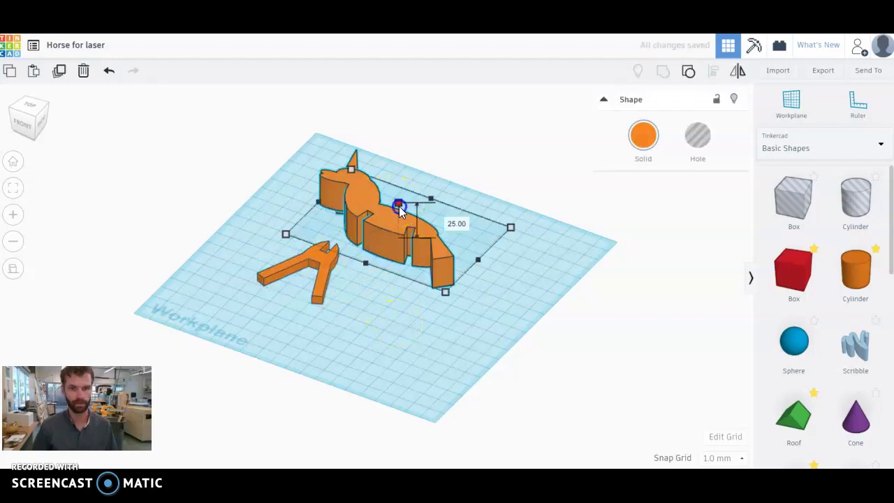
left_click_drag(398, 206, 399, 213)
left_click(447, 224)
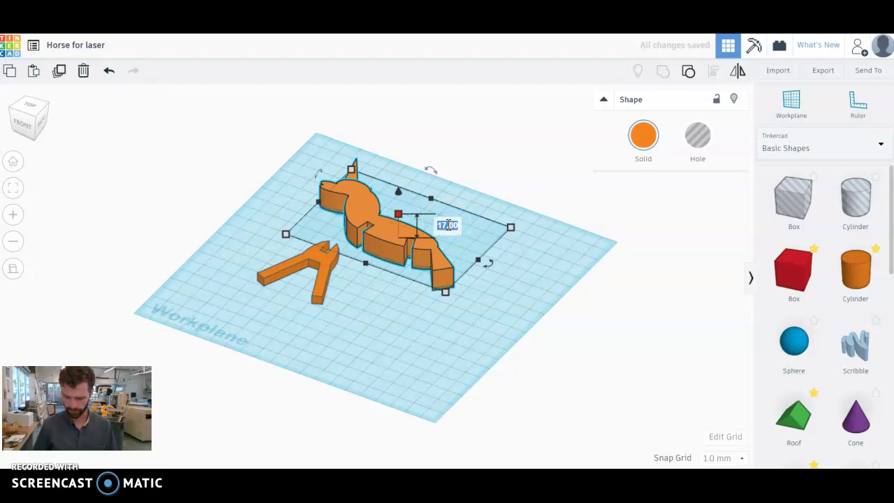
type("5.1")
key("Return")
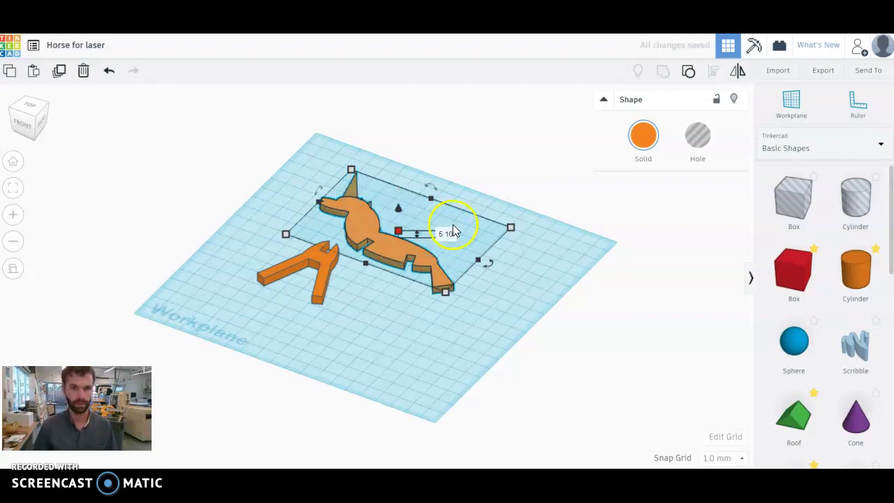
left_click(501, 332)
- Try to lift the horse slightly and stand the leg piece on edge by rotating it 90°
left_click(327, 265)
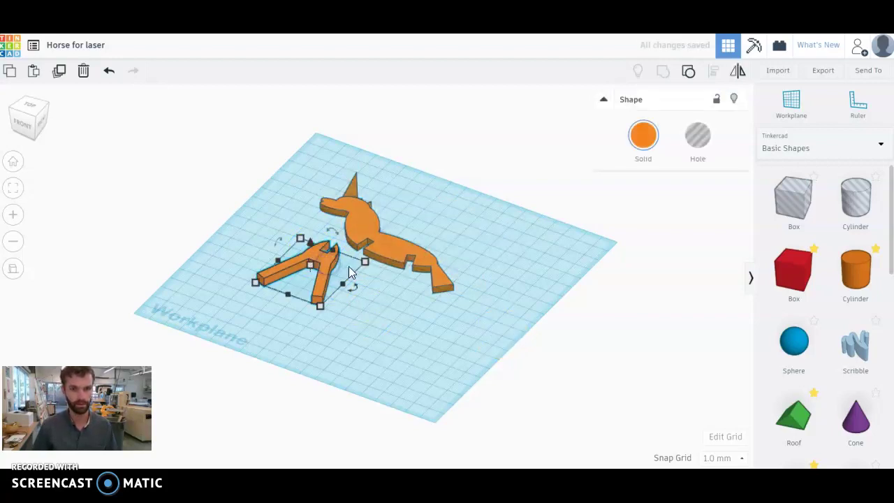
left_click(389, 257)
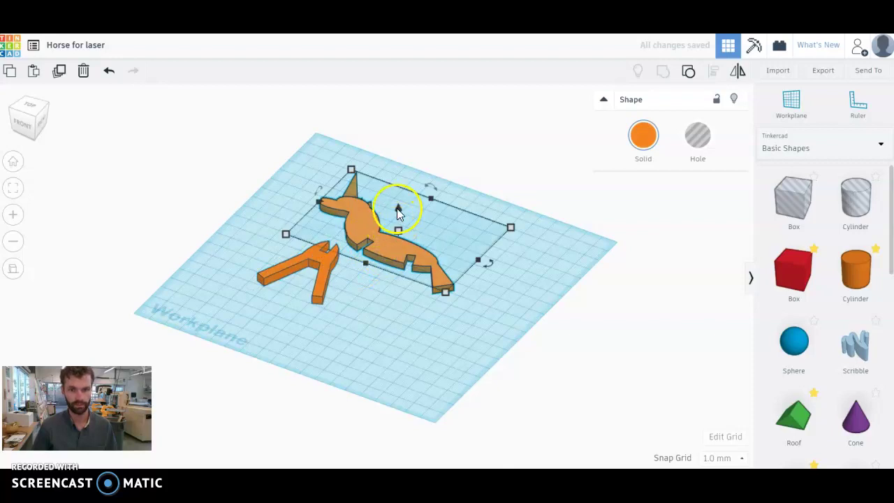
mouse_move(398, 207)
left_click_drag(398, 206, 398, 209)
left_click(377, 306)
left_click(329, 254)
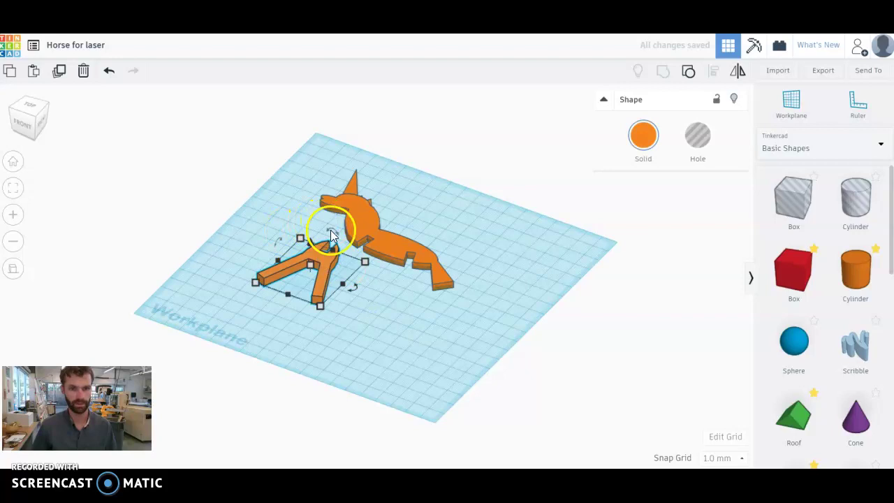
left_click_drag(332, 230, 347, 254)
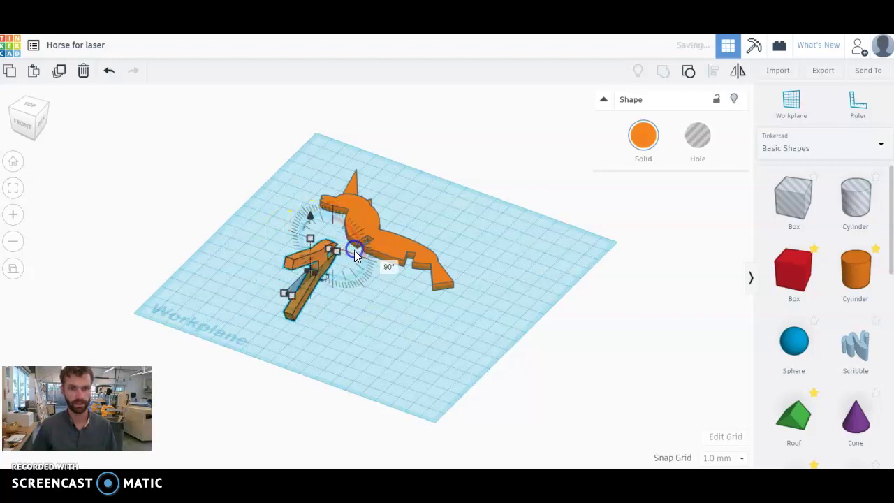
left_click(26, 121)
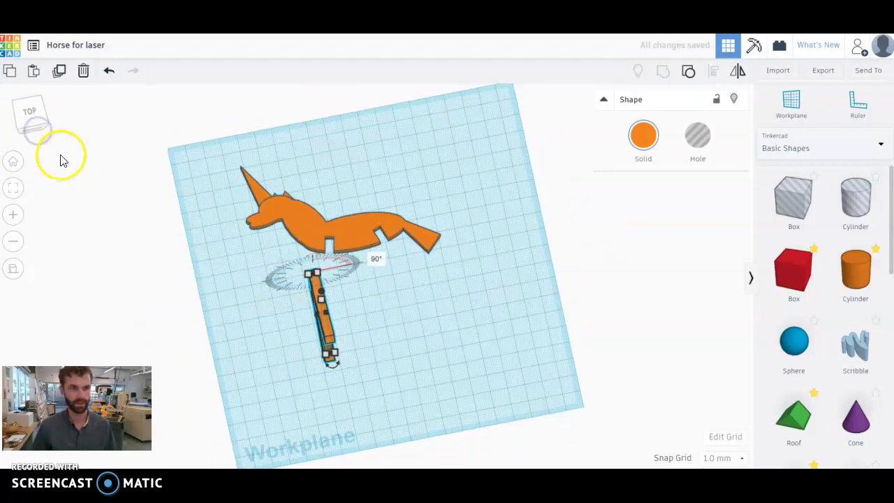
left_click(32, 130)
mouse_move(32, 126)
left_mouse_down()
mouse_move(13, 115)
mouse_move(12, 125)
mouse_move(44, 132)
mouse_move(30, 132)
left_mouse_up()
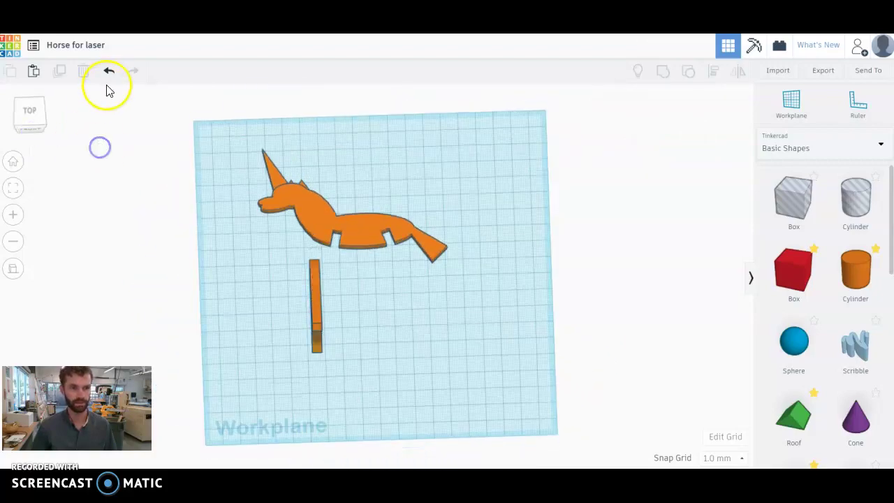
- Undo the leg piece's rotation and the horse's lift, and return to the top view
left_click(108, 75)
left_click(109, 76)
left_click(33, 115)
- Duplicate the leg piece beside the original and move the original close under the horse's head and neck
left_click(312, 296)
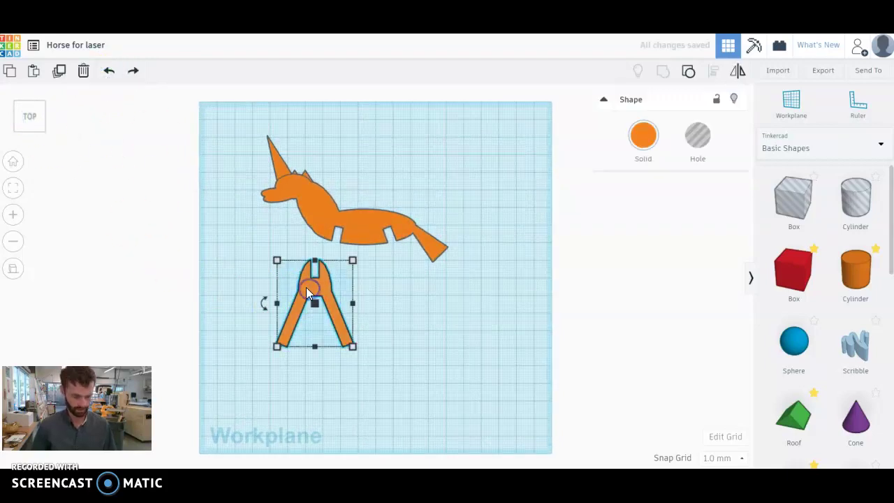
left_click_drag(310, 287, 414, 302, "alt")
left_click_drag(304, 290, 276, 237)
- Rotate the duplicate leg piece a quarter turn so its slot faces the horse's neck and nest it above the back
mouse_move(403, 294)
left_mouse_down()
mouse_move(401, 270)
mouse_move(422, 259)
mouse_move(412, 310)
left_mouse_up()
left_click_drag(361, 331, 361, 217)
left_click(580, 251)
left_click_drag(392, 185, 372, 188)
left_click(477, 202)
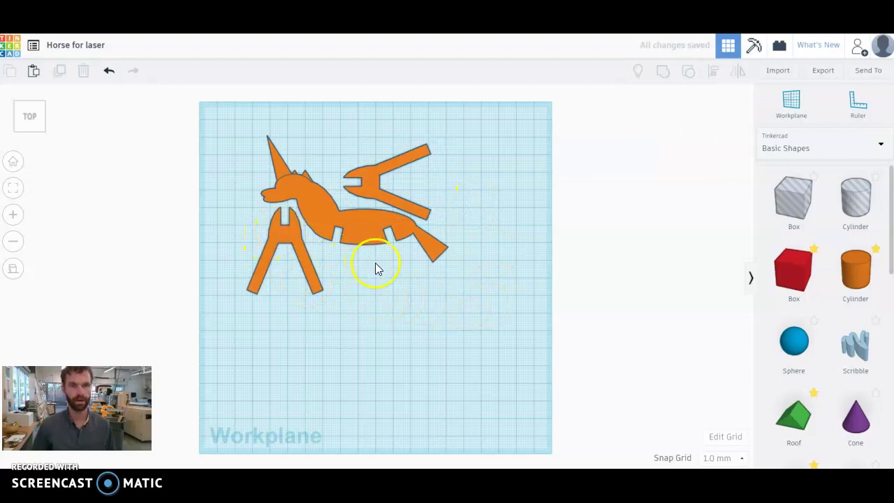
- Open the export options for the whole design
left_click(827, 72)
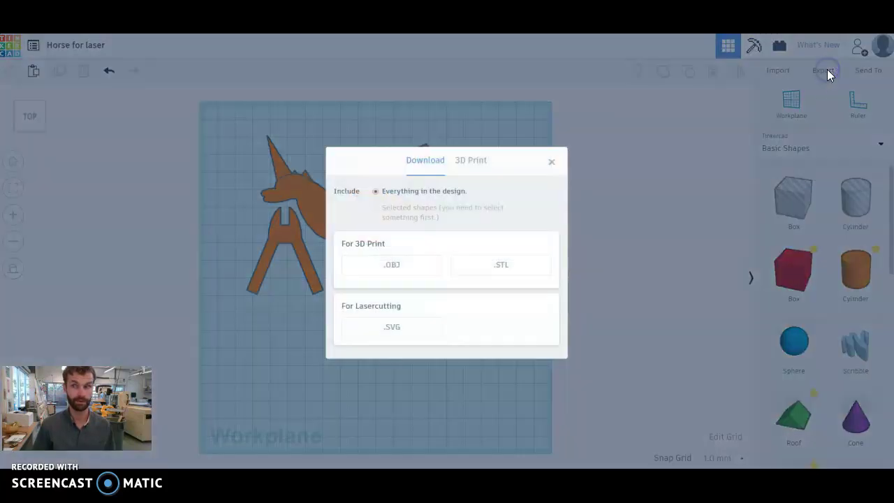